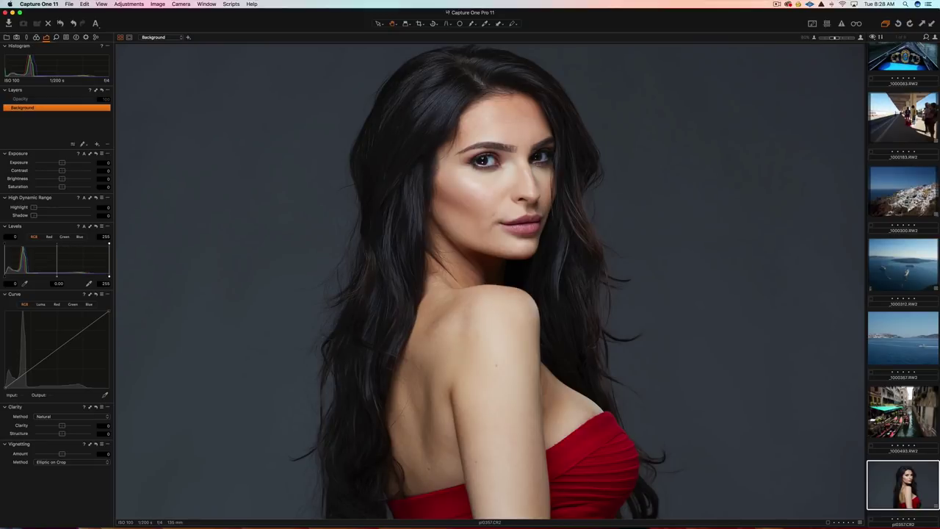
Preview the hillside village, canal and train platform photos
{"action": "left_click", "coordinate": [903, 191]}
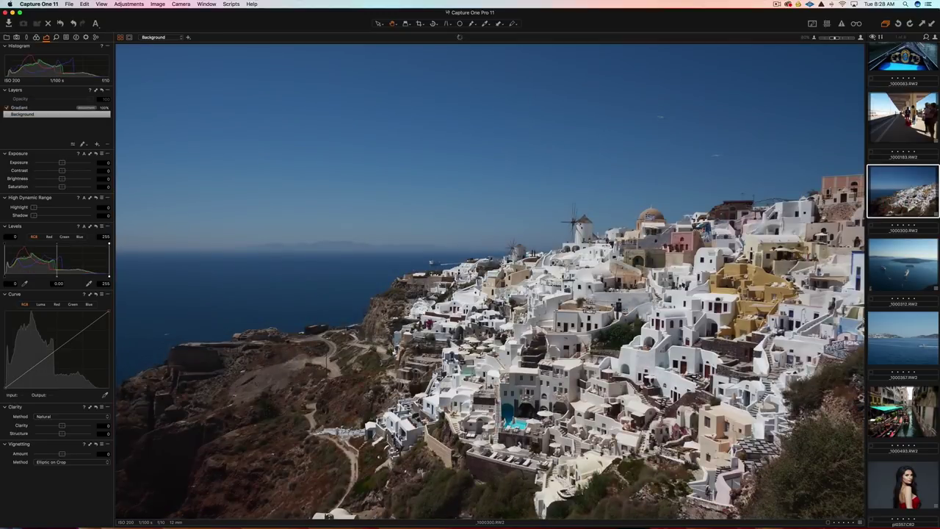
{"action": "left_click", "coordinate": [901, 398]}
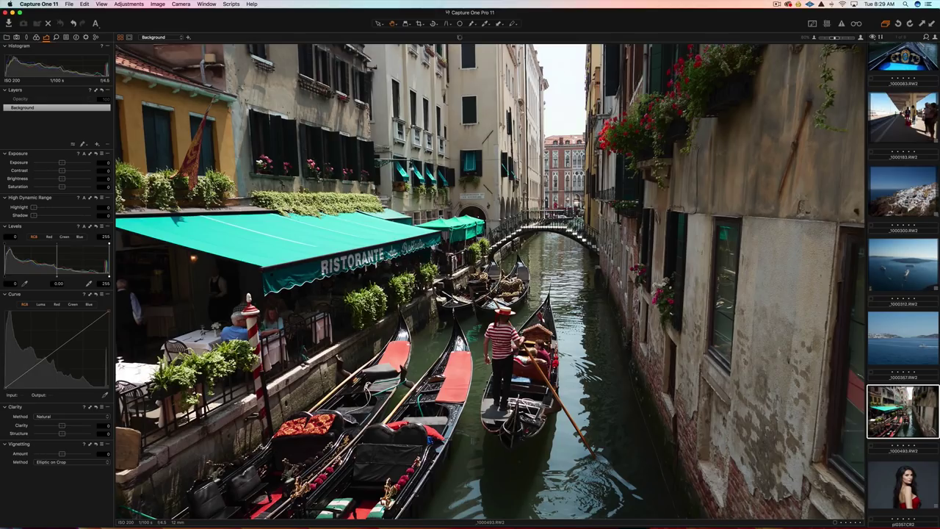
{"action": "left_click", "coordinate": [903, 118]}
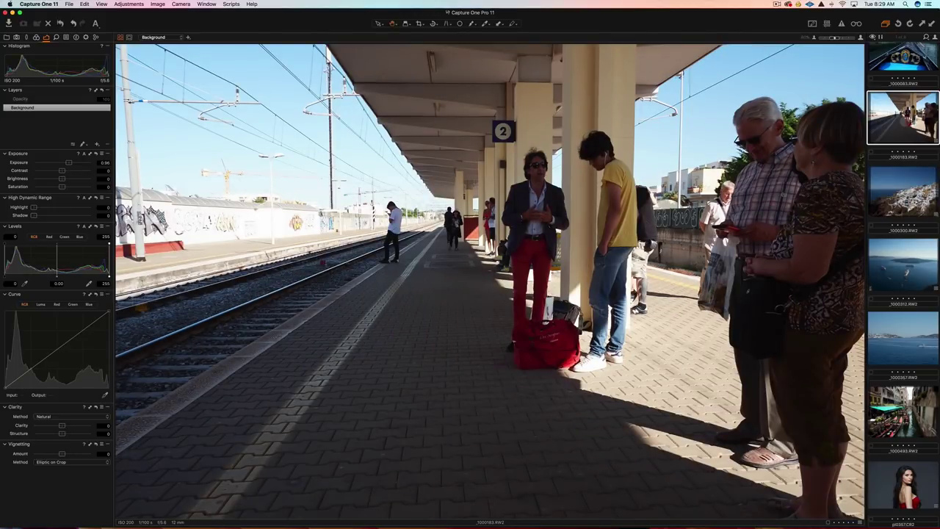
Add a new filled layer to the portrait photo and rename it "color 1"
{"action": "left_click", "coordinate": [891, 481]}
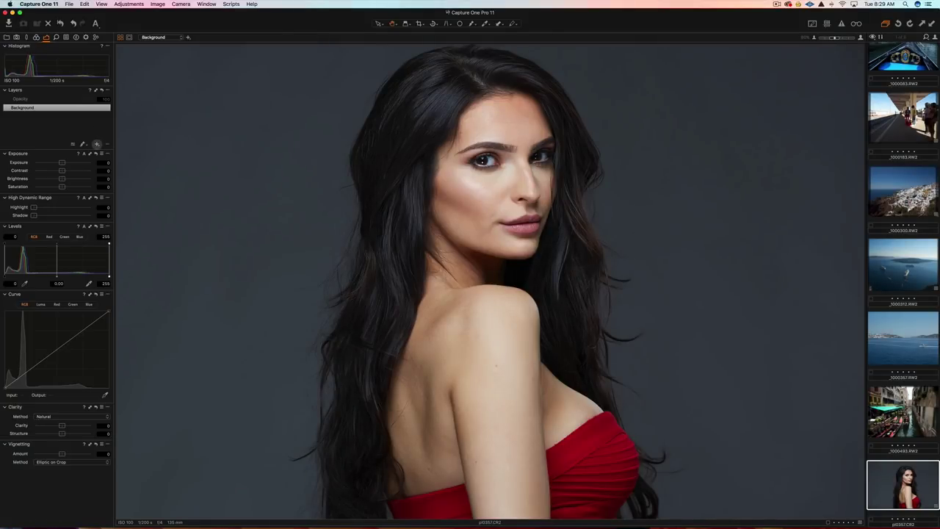
{"action": "left_click", "coordinate": [97, 145]}
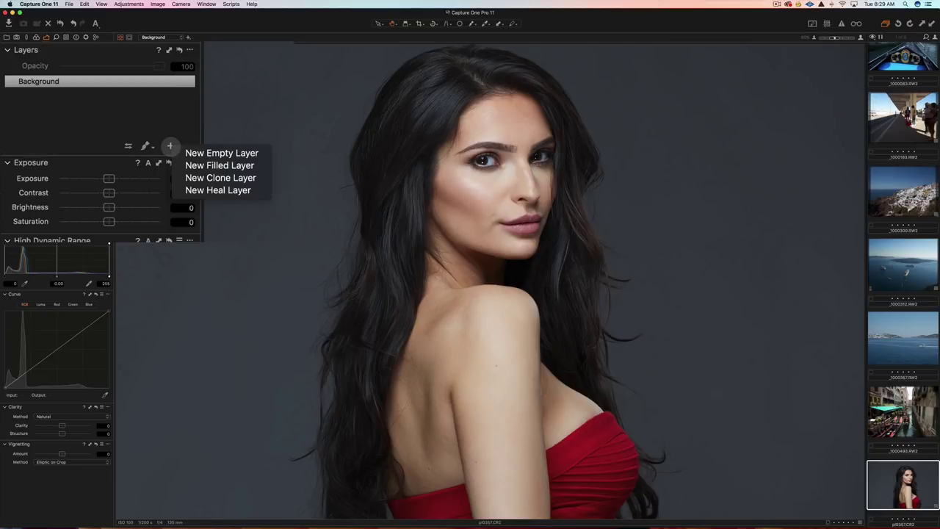
{"action": "left_click", "coordinate": [184, 165]}
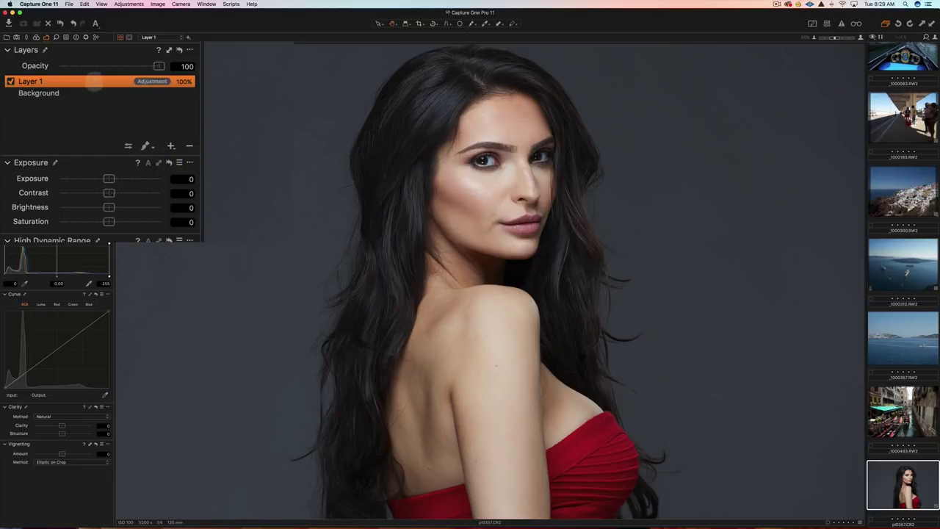
{"action": "double_click", "coordinate": [29, 80]}
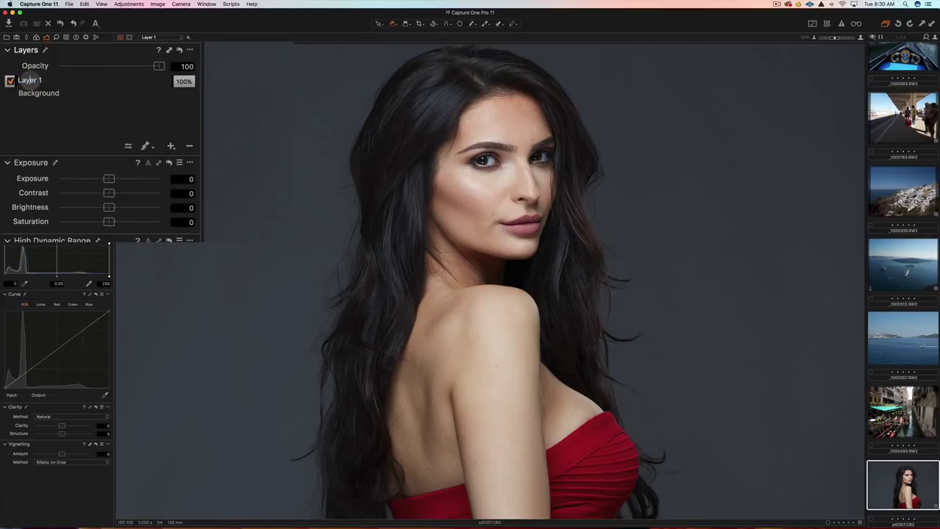
{"action": "type", "text": "color"}
{"action": "key", "text": "Return"}
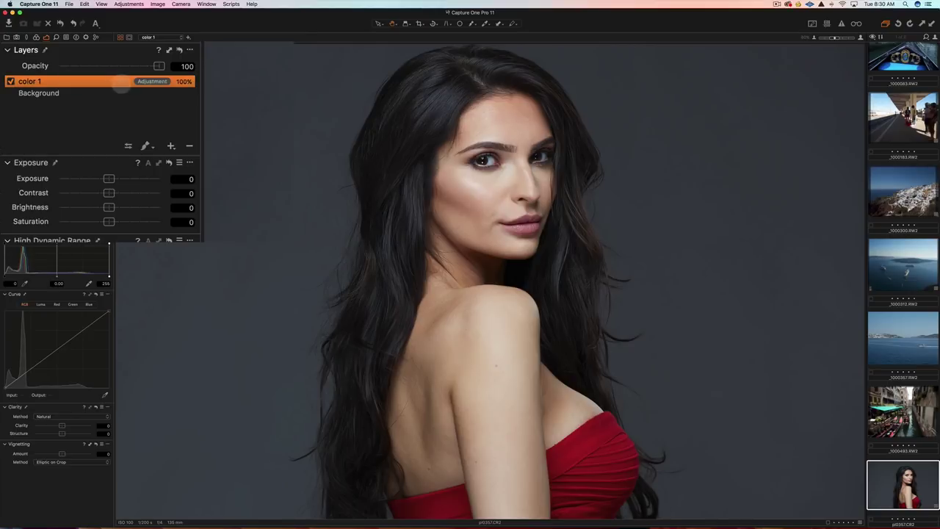
Apply the built-in style Skin Effects - Golden 3 partially to the color 1 layer and set the layer's opacity to 18
{"action": "right_click", "coordinate": [121, 83]}
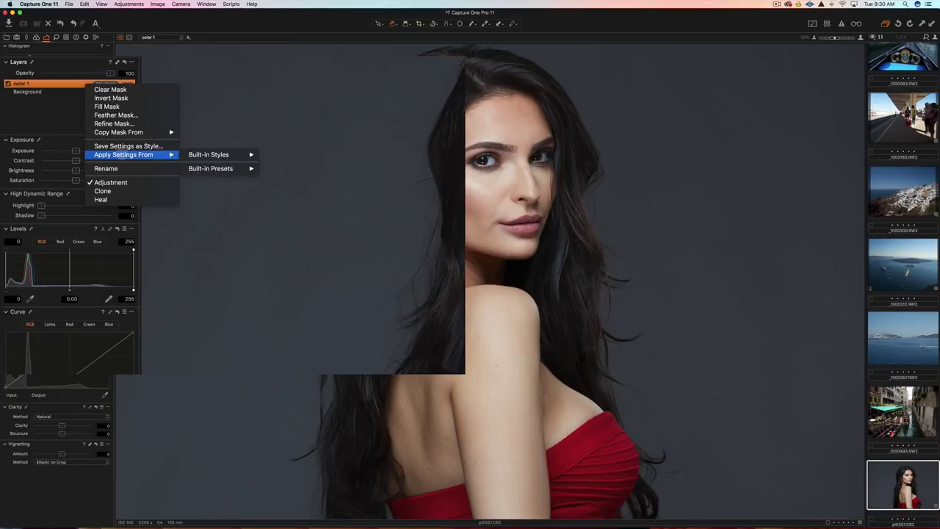
{"action": "mouse_move", "coordinate": [206, 156]}
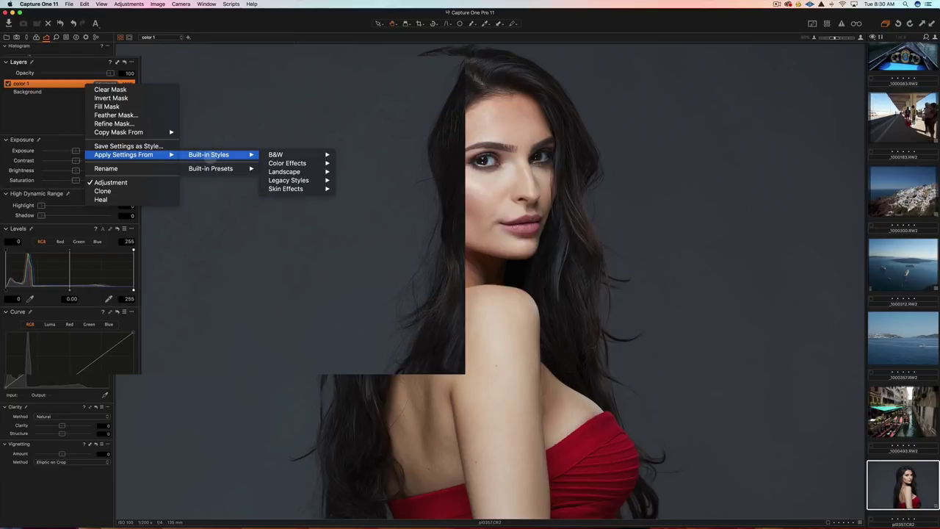
{"action": "mouse_move", "coordinate": [289, 180]}
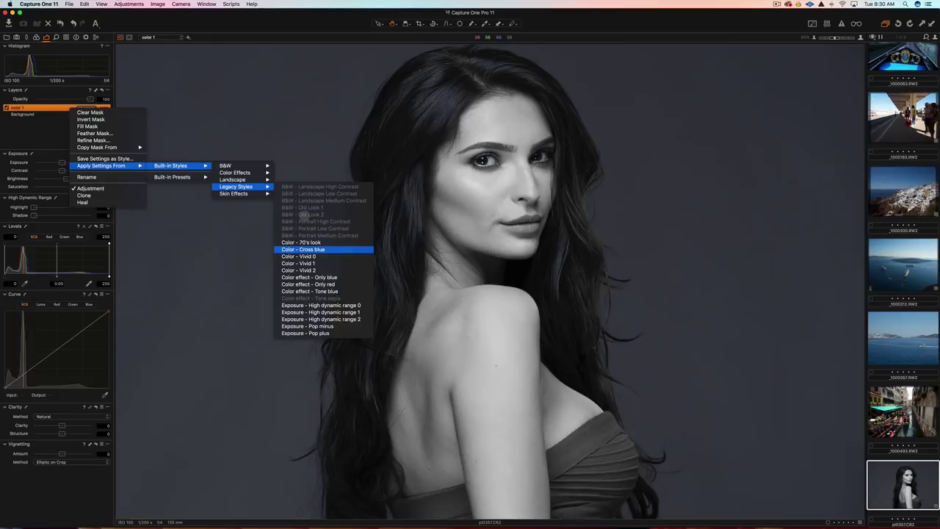
{"action": "mouse_move", "coordinate": [234, 193]}
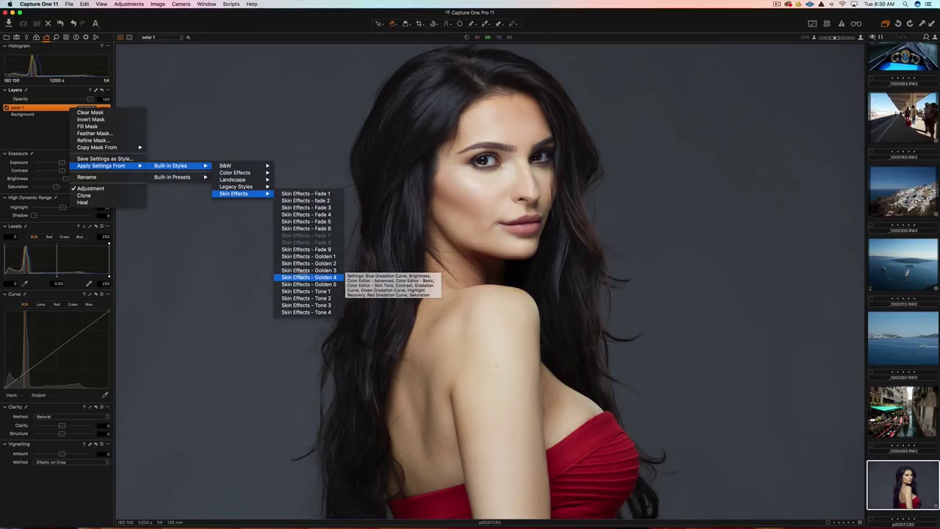
{"action": "left_click", "coordinate": [308, 271]}
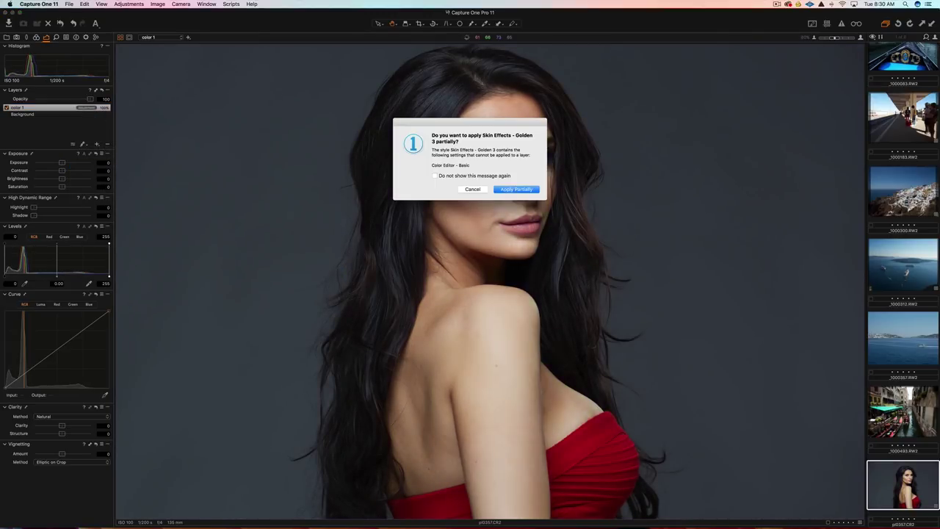
{"action": "left_click", "coordinate": [517, 189]}
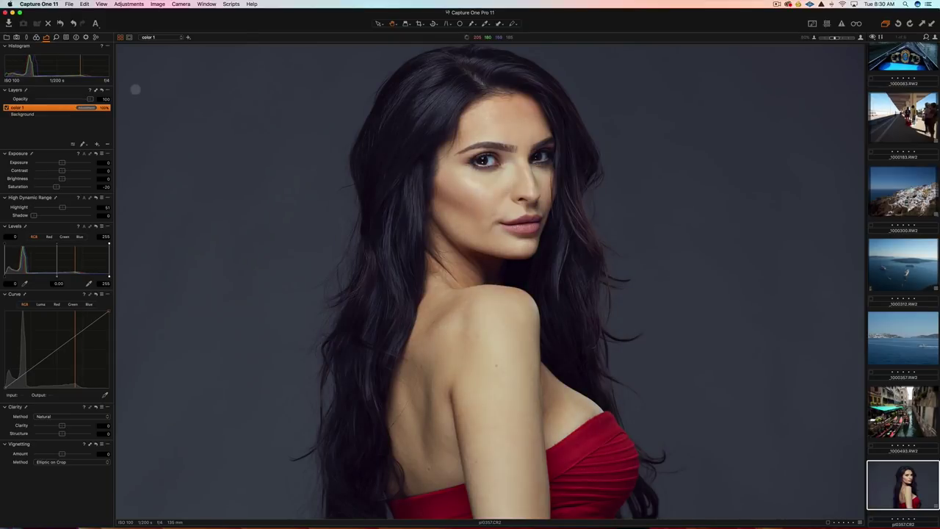
{"action": "left_click", "coordinate": [89, 99]}
{"action": "left_click_drag", "start_coordinate": [211, 81], "coordinate": [101, 81]}
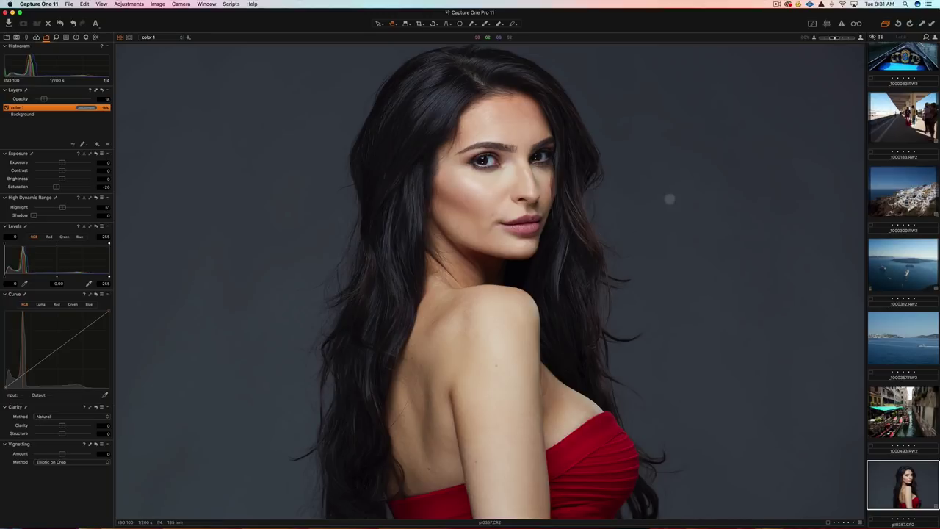
Open the hillside village photo and review the layer's mask drawing and mask display options
{"action": "left_click", "coordinate": [889, 197]}
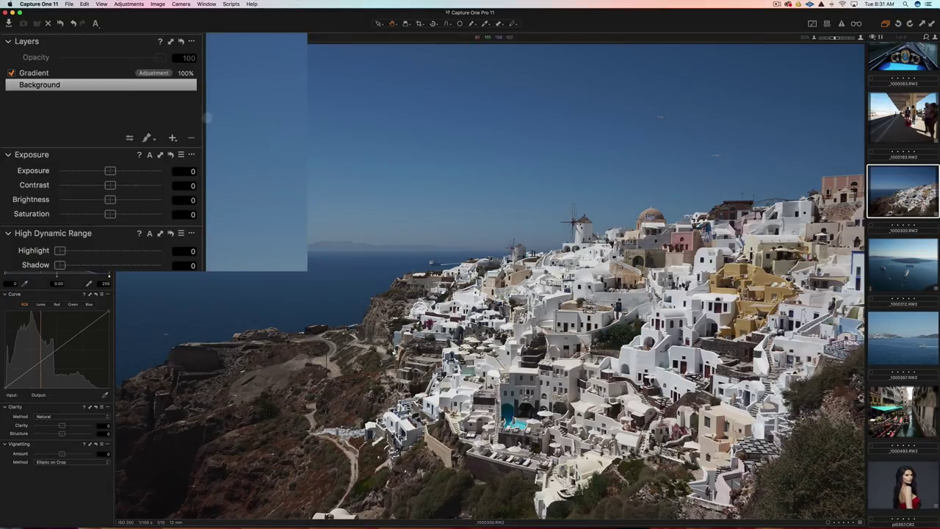
{"action": "left_click", "coordinate": [147, 138]}
{"action": "left_click", "coordinate": [146, 137]}
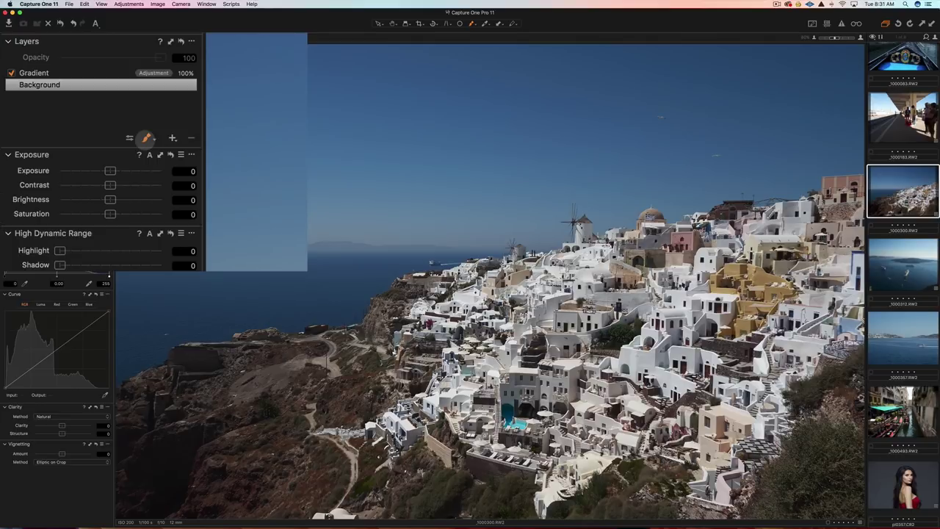
{"action": "left_click", "coordinate": [146, 138]}
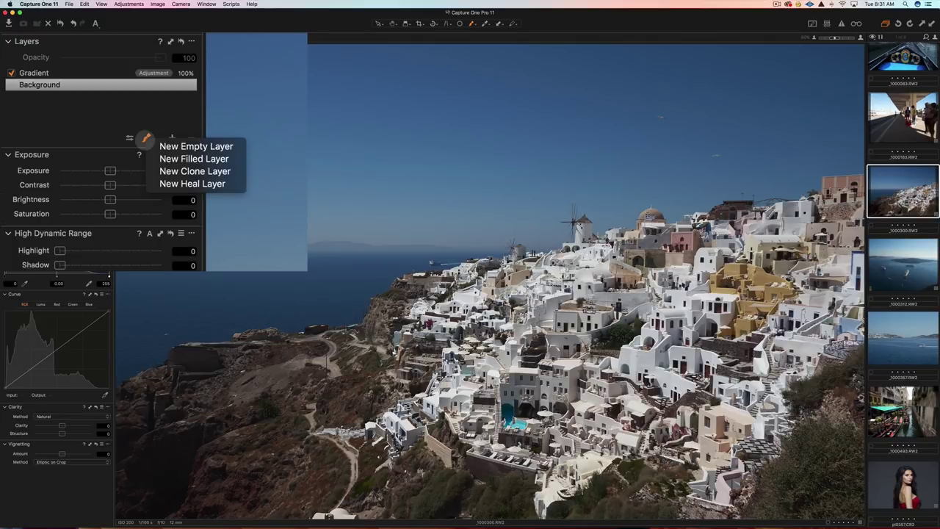
{"action": "left_click", "coordinate": [146, 138]}
{"action": "left_click", "coordinate": [146, 138]}
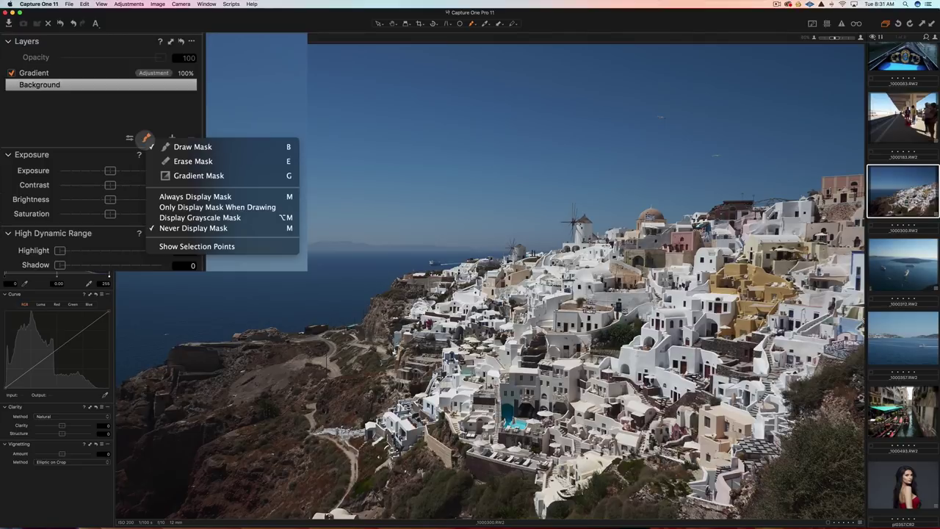
{"action": "key", "text": "Escape"}
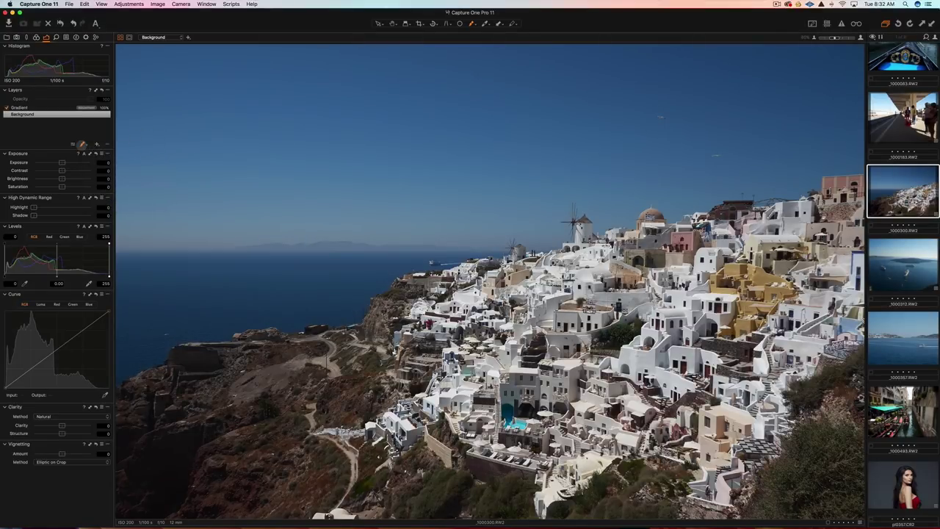
Draw a straight gradient mask on the Gradient layer from the top of the sky to just below the horizon and check its overlay
{"action": "key", "text": "l"}
{"action": "left_click_drag", "start_coordinate": [464, 45], "coordinate": [464, 379]}
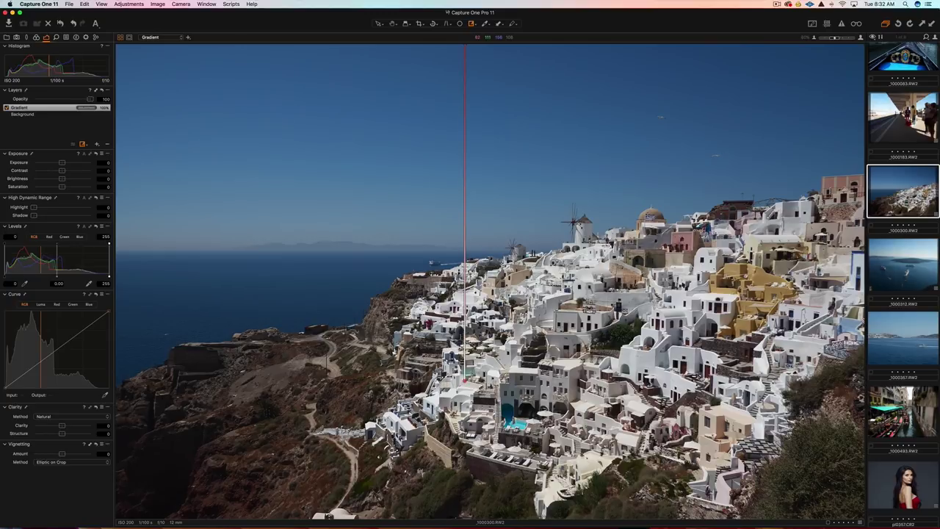
{"action": "left_click_drag", "start_coordinate": [464, 379], "coordinate": [469, 408]}
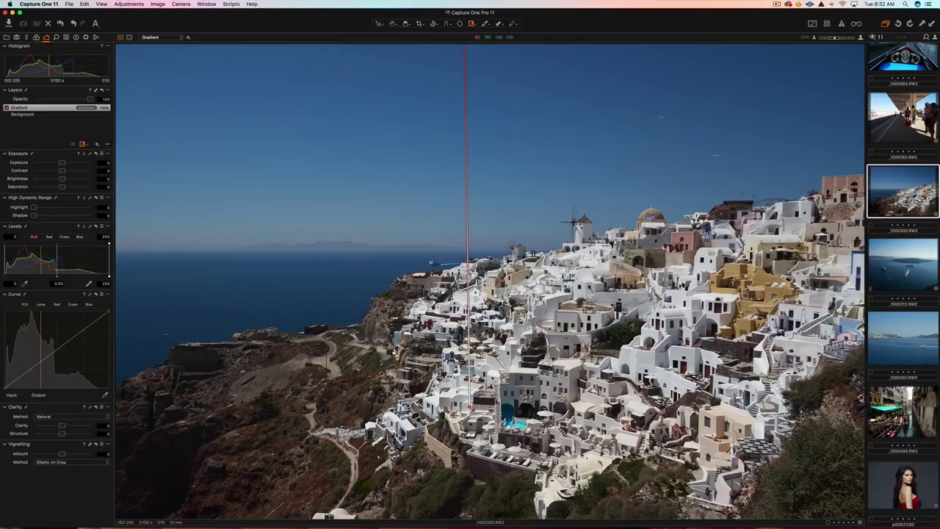
{"action": "left_click_drag", "start_coordinate": [469, 405], "coordinate": [464, 405]}
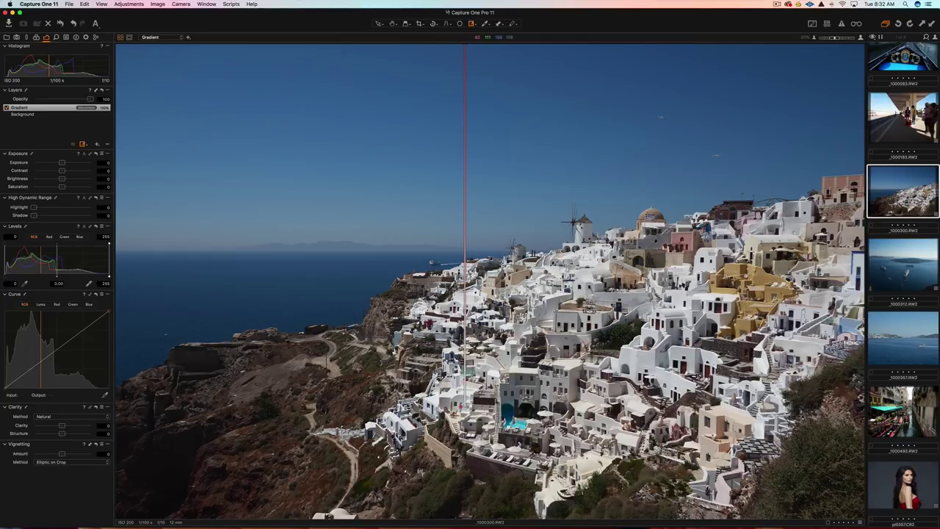
{"action": "left_click_drag", "start_coordinate": [464, 408], "coordinate": [465, 315]}
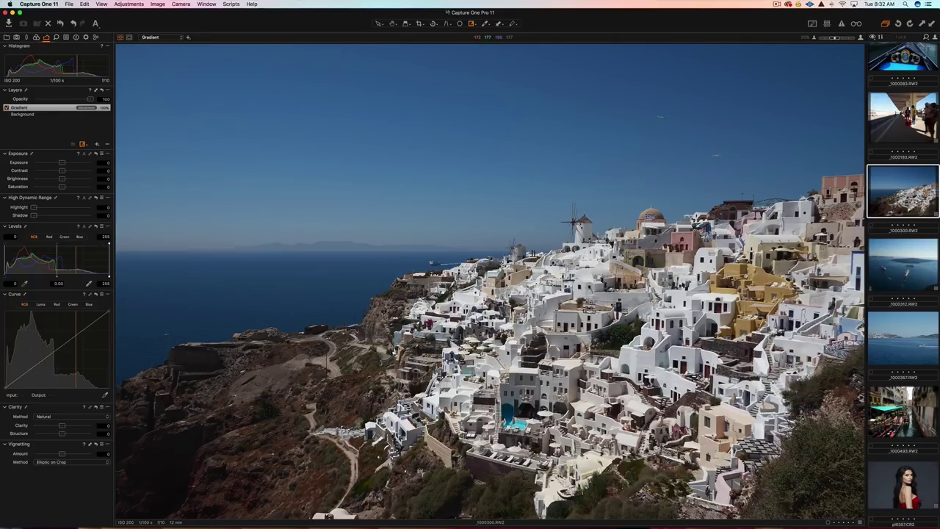
{"action": "key", "text": "m"}
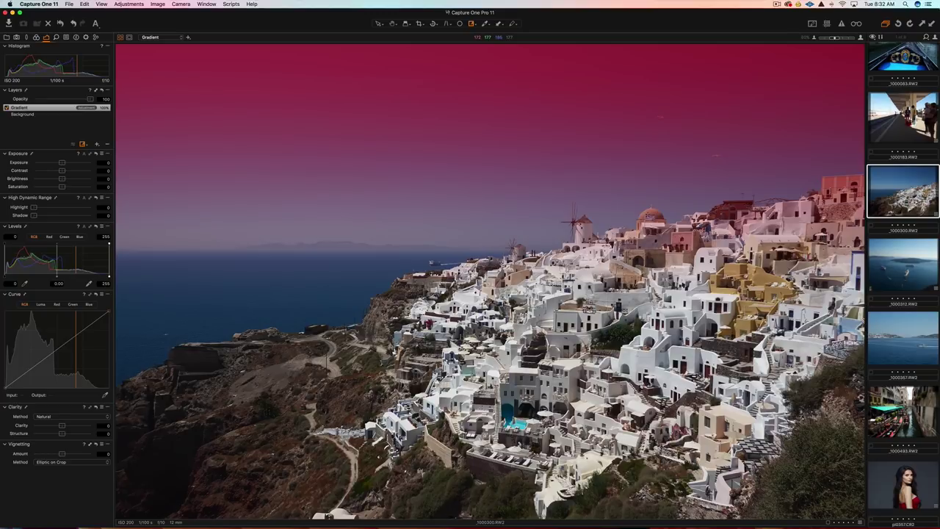
{"action": "key", "text": "m"}
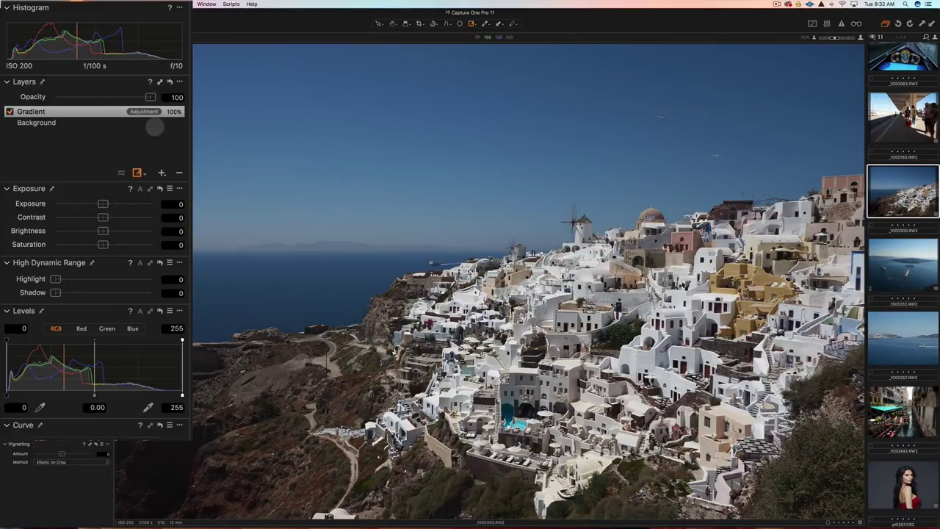
Set the Gradient layer's exposure to -0.23, contrast to 20 and saturation to 55
{"action": "mouse_move", "coordinate": [102, 203]}
{"action": "left_mouse_down"}
{"action": "mouse_move", "coordinate": [84, 204]}
{"action": "mouse_move", "coordinate": [100, 203]}
{"action": "left_mouse_up"}
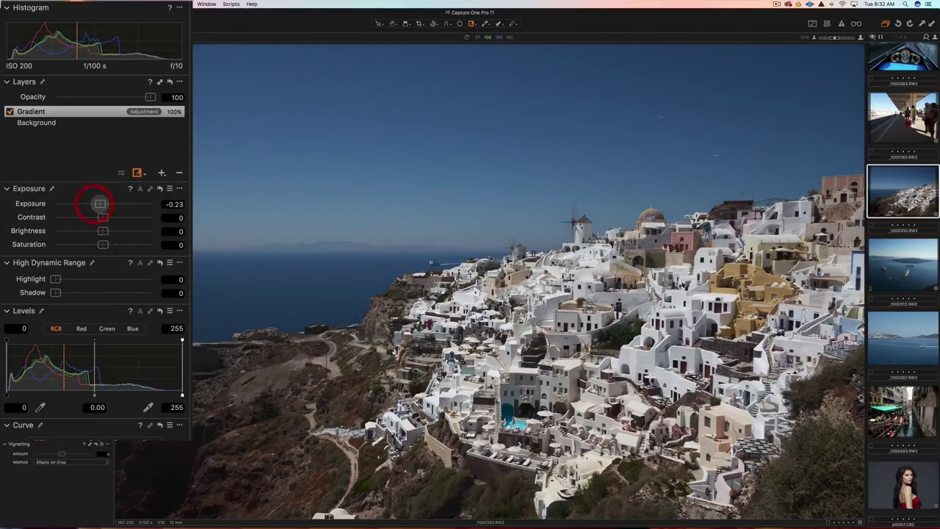
{"action": "left_click", "coordinate": [102, 217]}
{"action": "left_click_drag", "start_coordinate": [102, 217], "coordinate": [122, 218]}
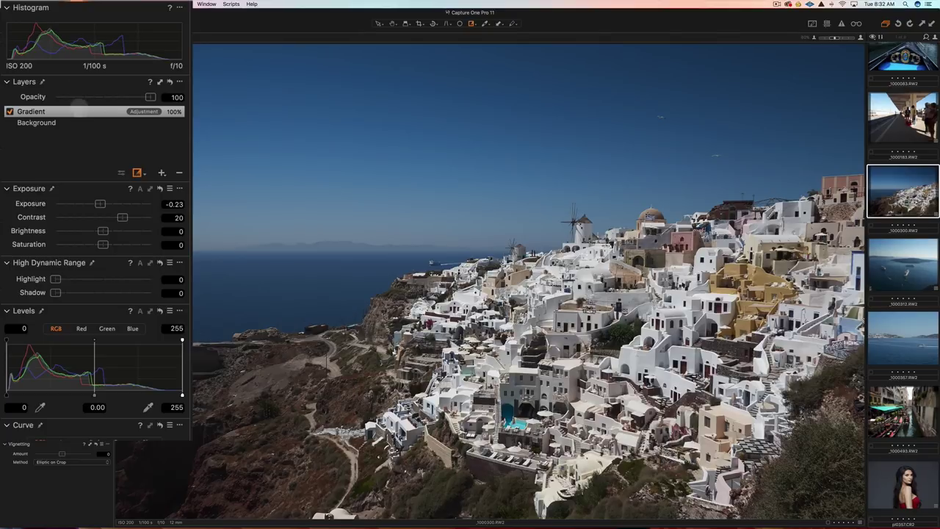
{"action": "key", "text": "super+alt+4"}
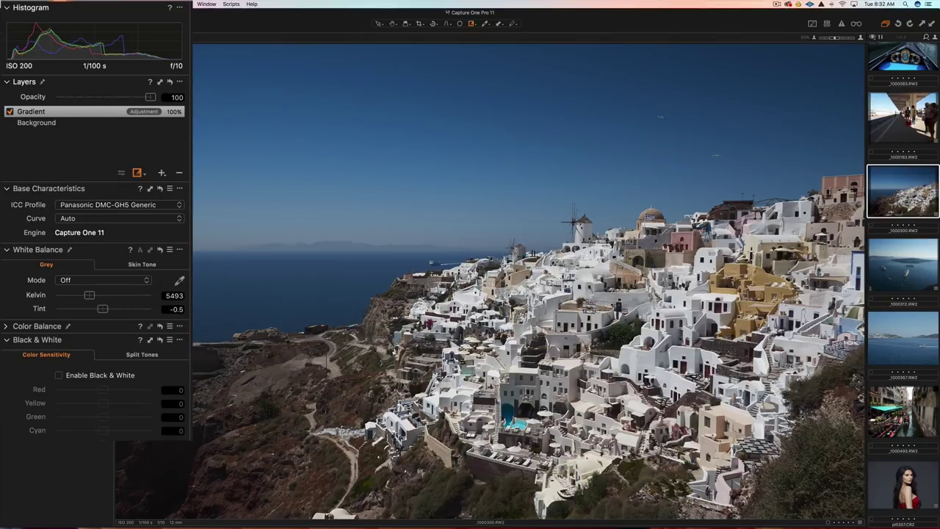
{"action": "key", "text": "super+alt+5"}
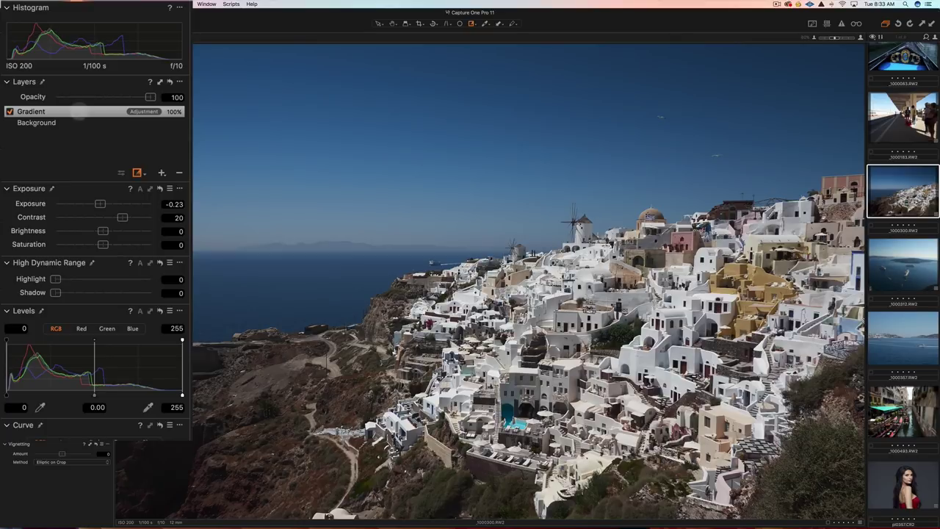
{"action": "left_click_drag", "start_coordinate": [102, 245], "coordinate": [129, 244]}
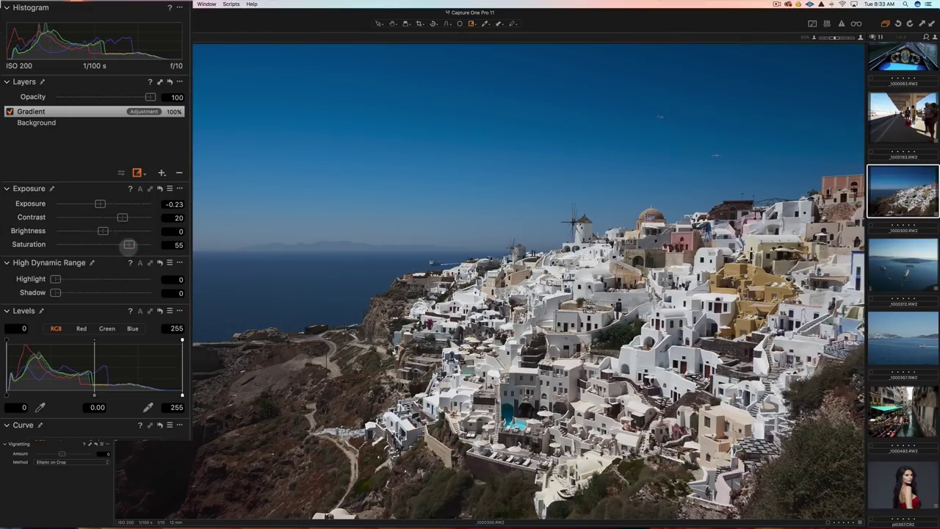
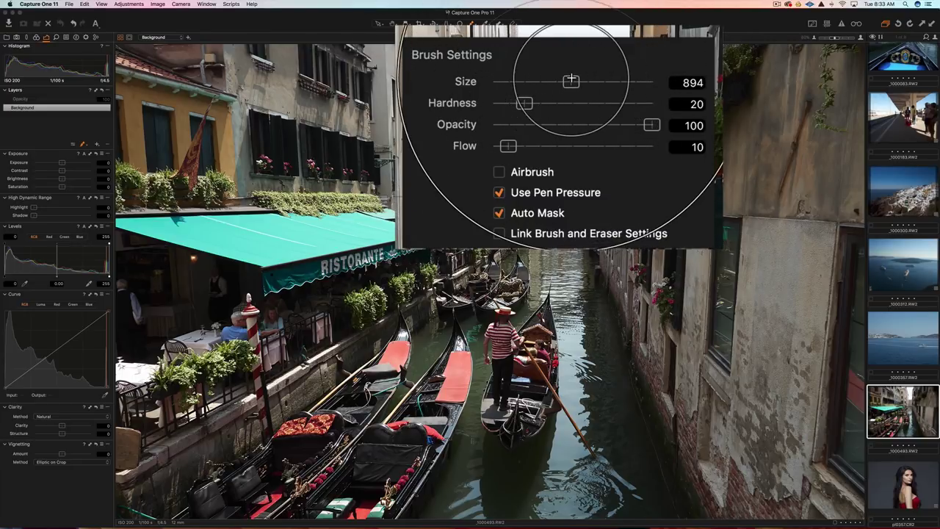
Brush a mask over the sky and upper building facades of the canal photo on a new layer
{"action": "left_click", "coordinate": [524, 103]}
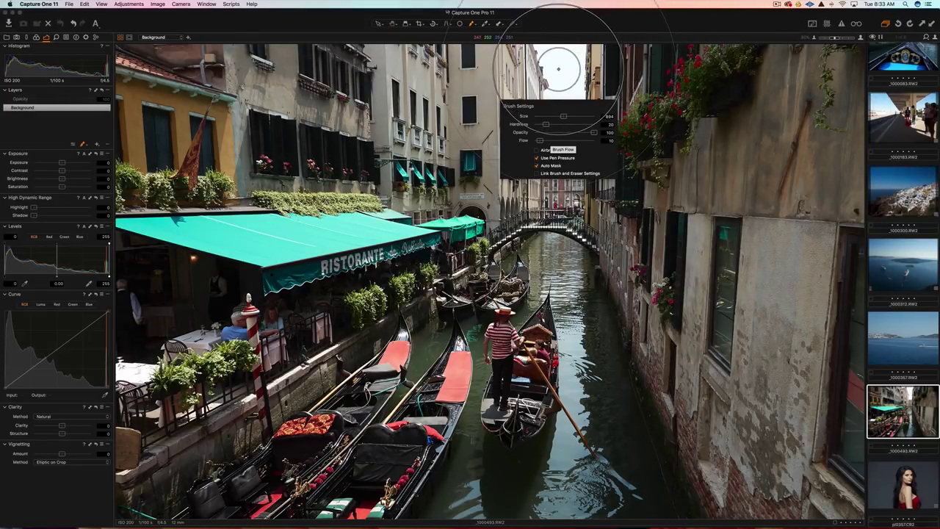
{"action": "left_click", "coordinate": [555, 75]}
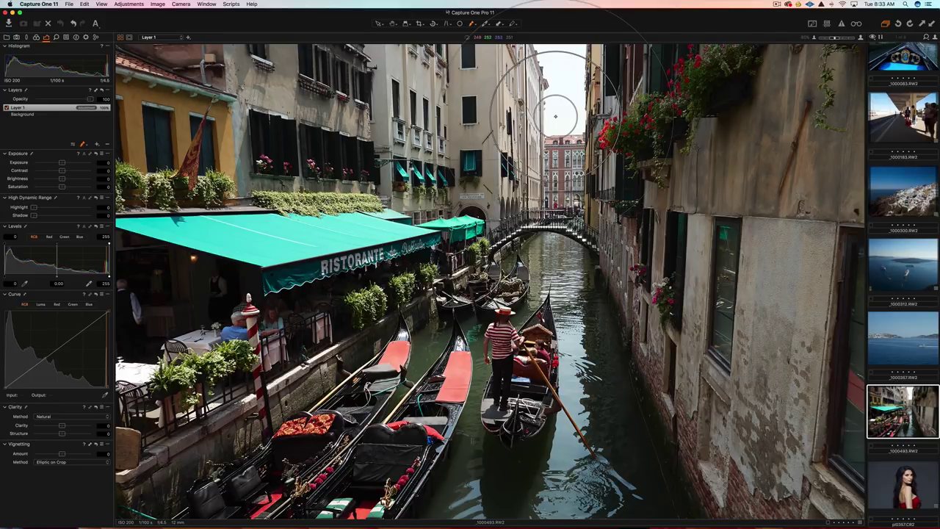
{"action": "mouse_move", "coordinate": [555, 116]}
{"action": "left_mouse_down"}
{"action": "mouse_move", "coordinate": [570, 71]}
{"action": "mouse_move", "coordinate": [558, 87]}
{"action": "mouse_move", "coordinate": [545, 59]}
{"action": "mouse_move", "coordinate": [568, 77]}
{"action": "mouse_move", "coordinate": [586, 44]}
{"action": "mouse_move", "coordinate": [567, 103]}
{"action": "mouse_move", "coordinate": [572, 122]}
{"action": "mouse_move", "coordinate": [547, 121]}
{"action": "mouse_move", "coordinate": [553, 132]}
{"action": "mouse_move", "coordinate": [560, 115]}
{"action": "mouse_move", "coordinate": [543, 58]}
{"action": "mouse_move", "coordinate": [528, 83]}
{"action": "mouse_move", "coordinate": [524, 92]}
{"action": "mouse_move", "coordinate": [545, 103]}
{"action": "mouse_move", "coordinate": [568, 57]}
{"action": "mouse_move", "coordinate": [566, 105]}
{"action": "mouse_move", "coordinate": [586, 53]}
{"action": "mouse_move", "coordinate": [574, 114]}
{"action": "mouse_move", "coordinate": [571, 65]}
{"action": "mouse_move", "coordinate": [563, 93]}
{"action": "mouse_move", "coordinate": [533, 44]}
{"action": "mouse_move", "coordinate": [575, 49]}
{"action": "mouse_move", "coordinate": [559, 63]}
{"action": "mouse_move", "coordinate": [584, 68]}
{"action": "mouse_move", "coordinate": [568, 117]}
{"action": "mouse_move", "coordinate": [576, 51]}
{"action": "mouse_move", "coordinate": [557, 91]}
{"action": "mouse_move", "coordinate": [538, 56]}
{"action": "mouse_move", "coordinate": [546, 125]}
{"action": "mouse_move", "coordinate": [558, 59]}
{"action": "mouse_move", "coordinate": [564, 121]}
{"action": "mouse_move", "coordinate": [583, 76]}
{"action": "mouse_move", "coordinate": [570, 162]}
{"action": "mouse_move", "coordinate": [565, 84]}
{"action": "left_mouse_up"}
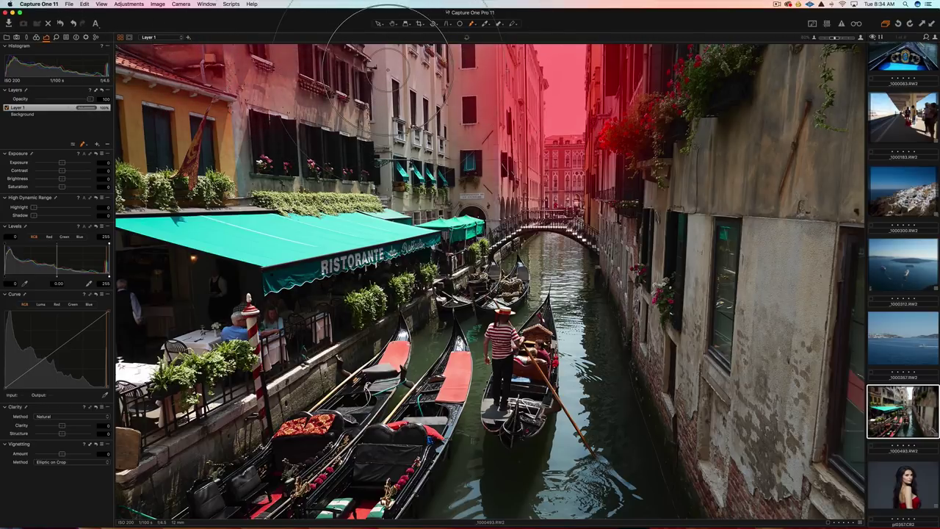
{"action": "mouse_move", "coordinate": [823, 88]}
{"action": "left_mouse_down"}
{"action": "mouse_move", "coordinate": [738, 71]}
{"action": "mouse_move", "coordinate": [852, 65]}
{"action": "mouse_move", "coordinate": [614, 77]}
{"action": "mouse_move", "coordinate": [448, 73]}
{"action": "left_mouse_up"}
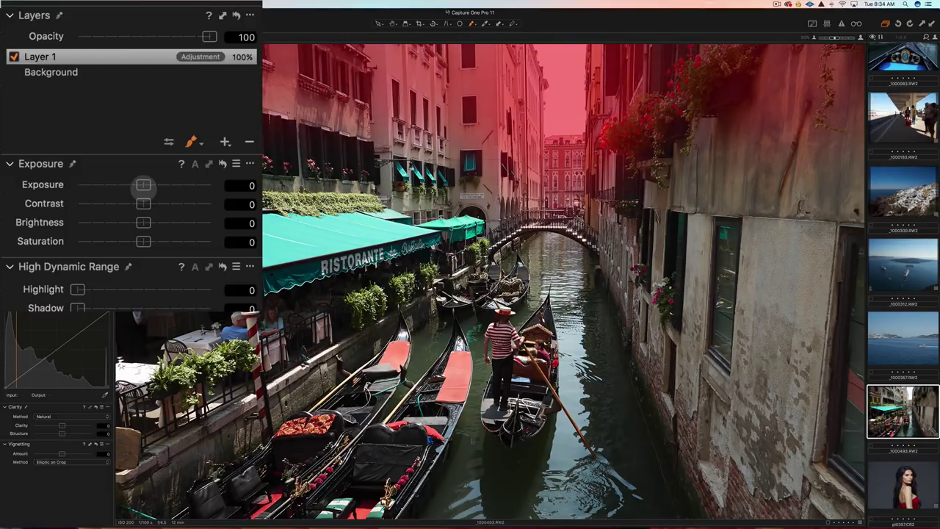
Hide the mask overlay, then set Layer 1's exposure to -0.58 and its opacity to 38
{"action": "key", "text": "m"}
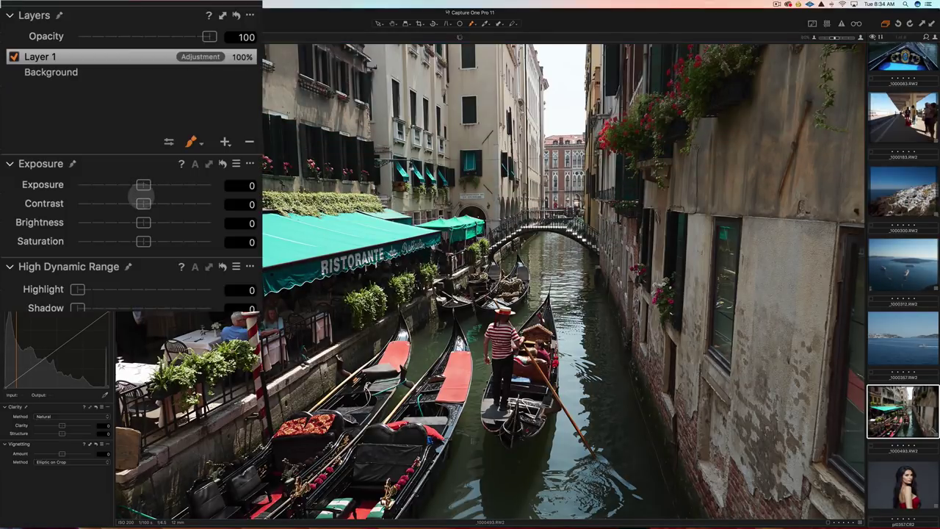
{"action": "mouse_move", "coordinate": [143, 185]}
{"action": "left_mouse_down"}
{"action": "mouse_move", "coordinate": [111, 185]}
{"action": "mouse_move", "coordinate": [134, 185]}
{"action": "left_mouse_up"}
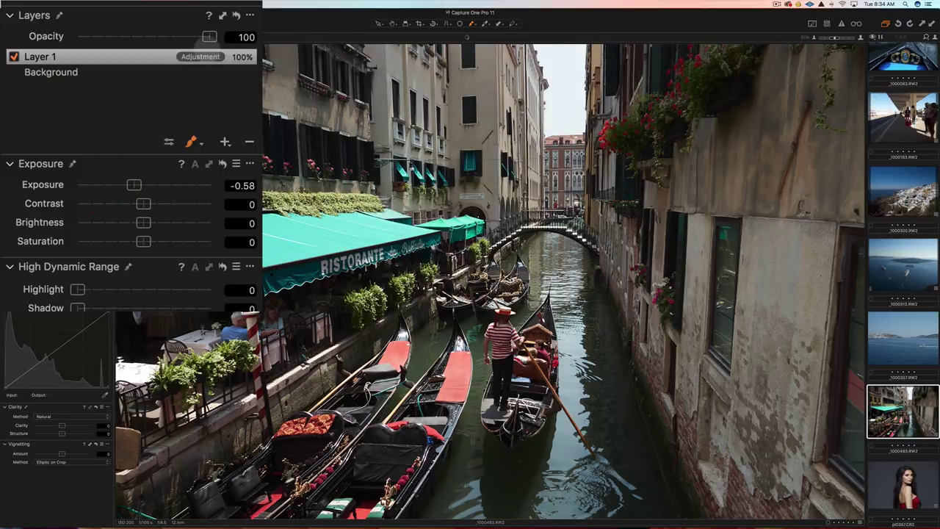
{"action": "left_click_drag", "start_coordinate": [209, 35], "coordinate": [125, 34]}
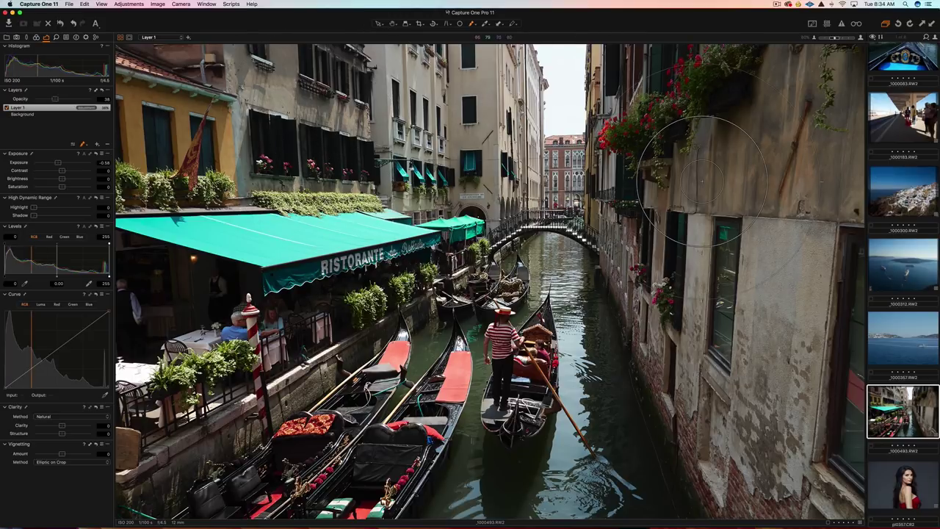
Open the train platform photo
{"action": "left_click", "coordinate": [901, 119]}
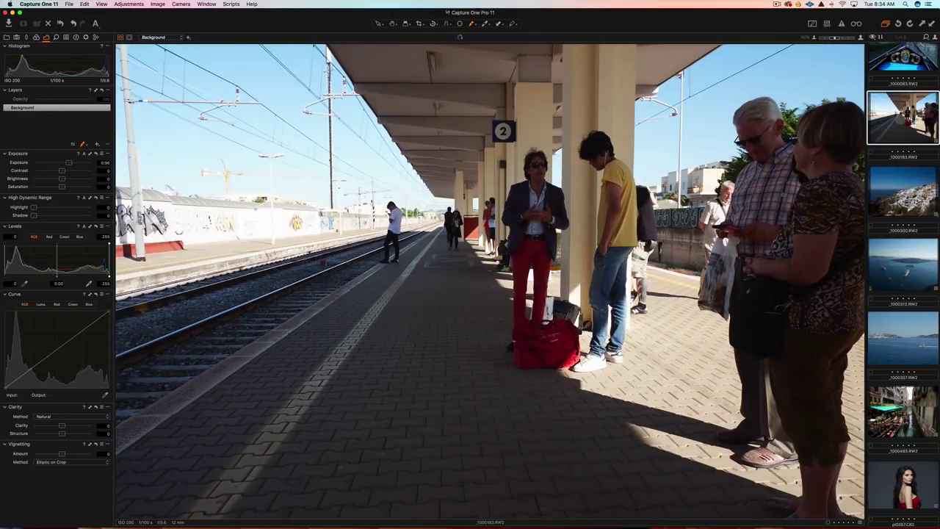